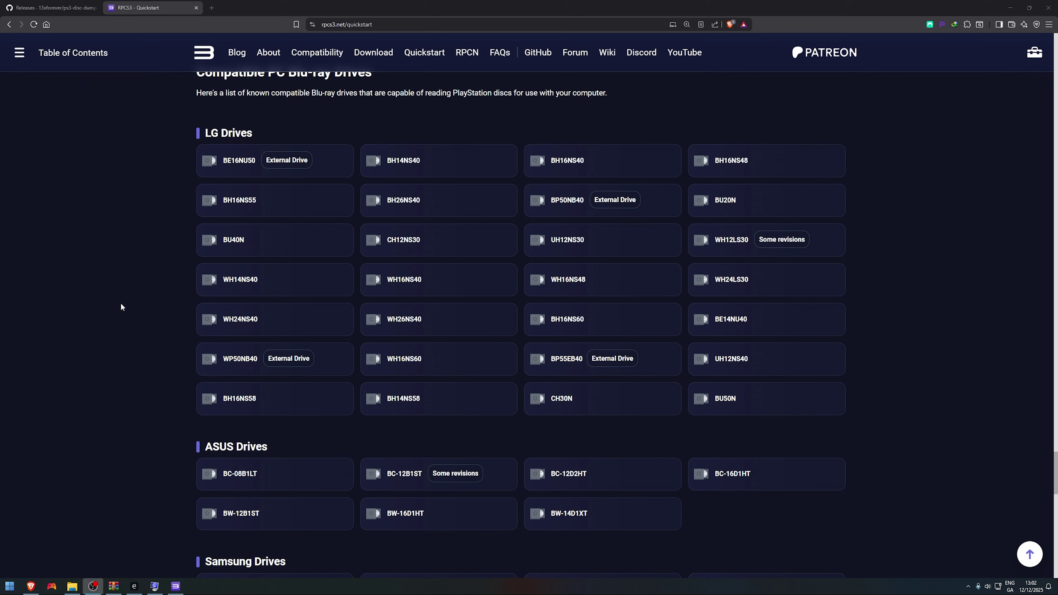
# Step: Highlight the LG Drives heading and the BU40N model in the RPCS3 Quickstart drive list
pyautogui.scroll(1, 121, 307)
pyautogui.scroll(-7, 121, 308)
pyautogui.scroll(-4, 121, 316)
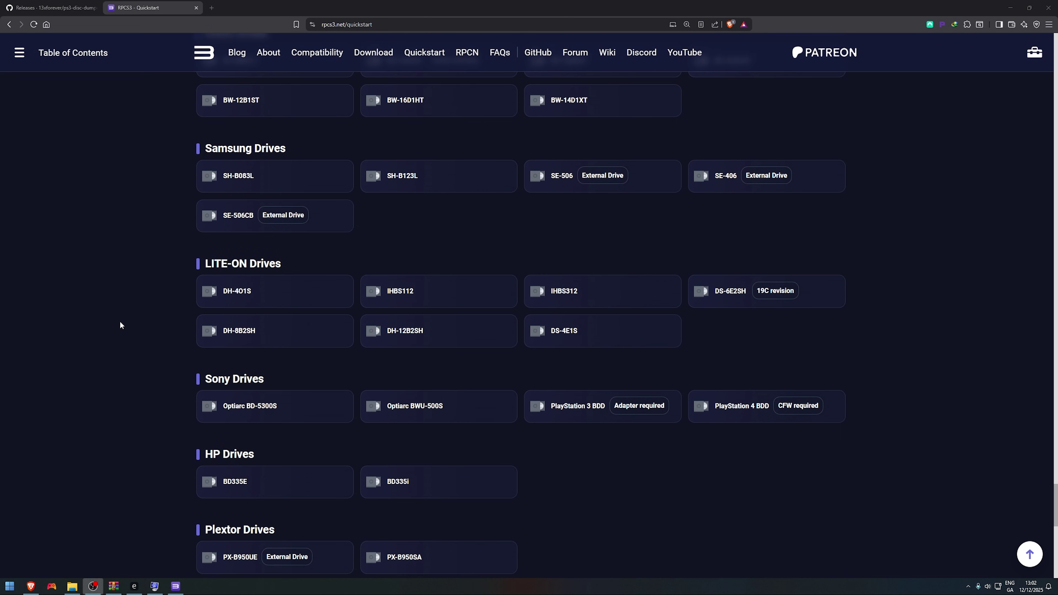
pyautogui.scroll(12, 115, 369)
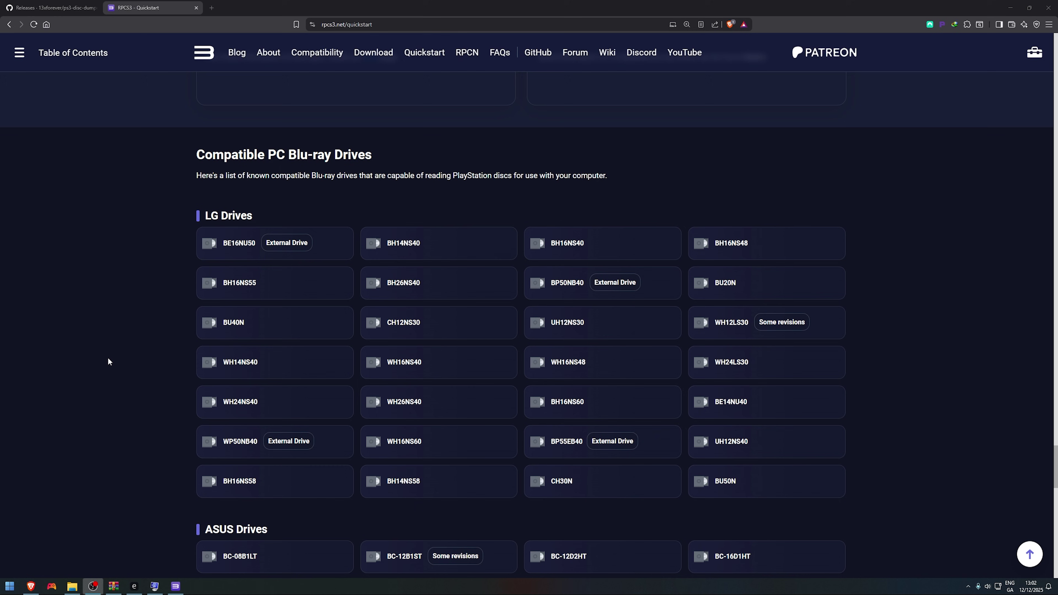
pyautogui.scroll(-2, 108, 361)
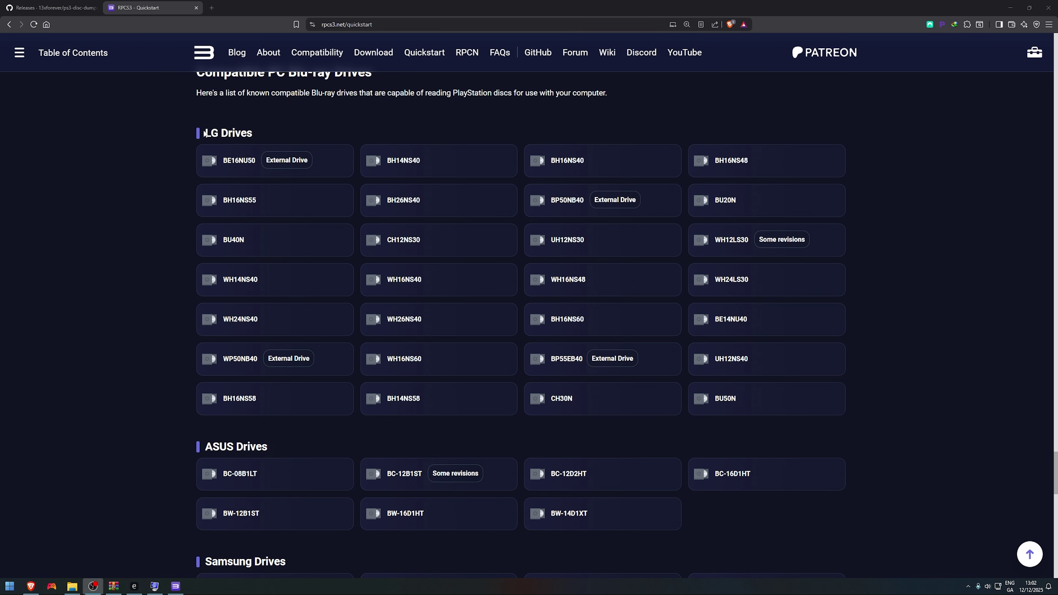
pyautogui.moveTo(204, 133); pyautogui.dragTo(278, 135)
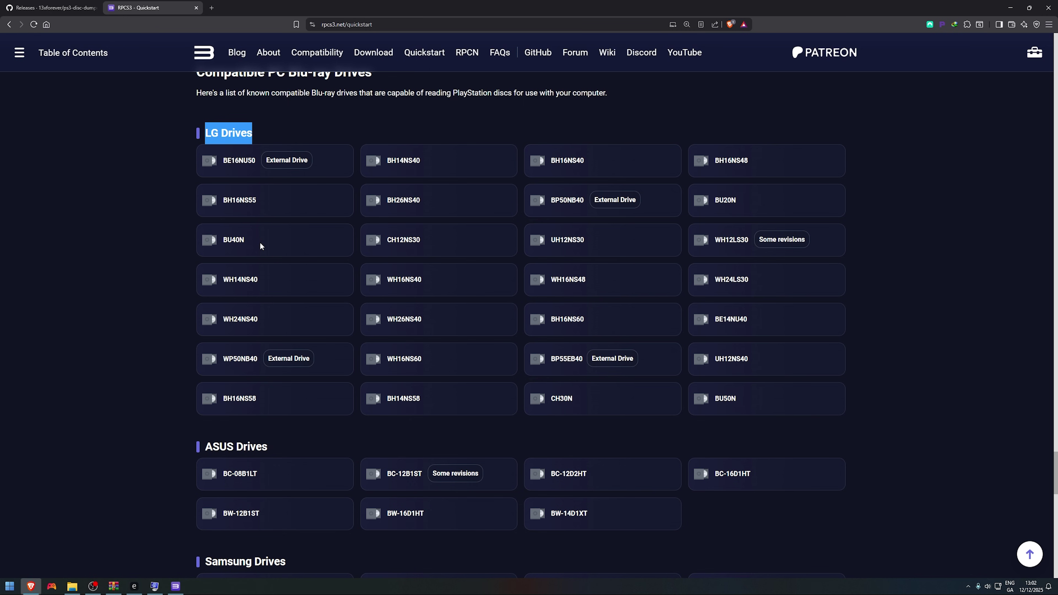
pyautogui.moveTo(260, 243)
pyautogui.mouseDown()
pyautogui.moveTo(185, 242)
pyautogui.moveTo(205, 254)
pyautogui.mouseUp()
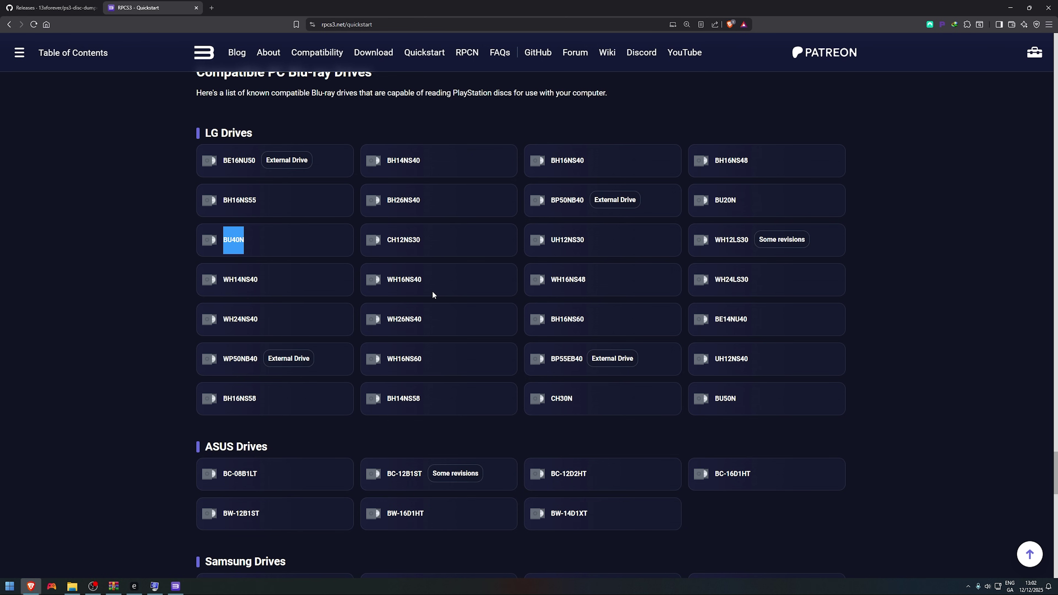
pyautogui.scroll(-4, 164, 330)
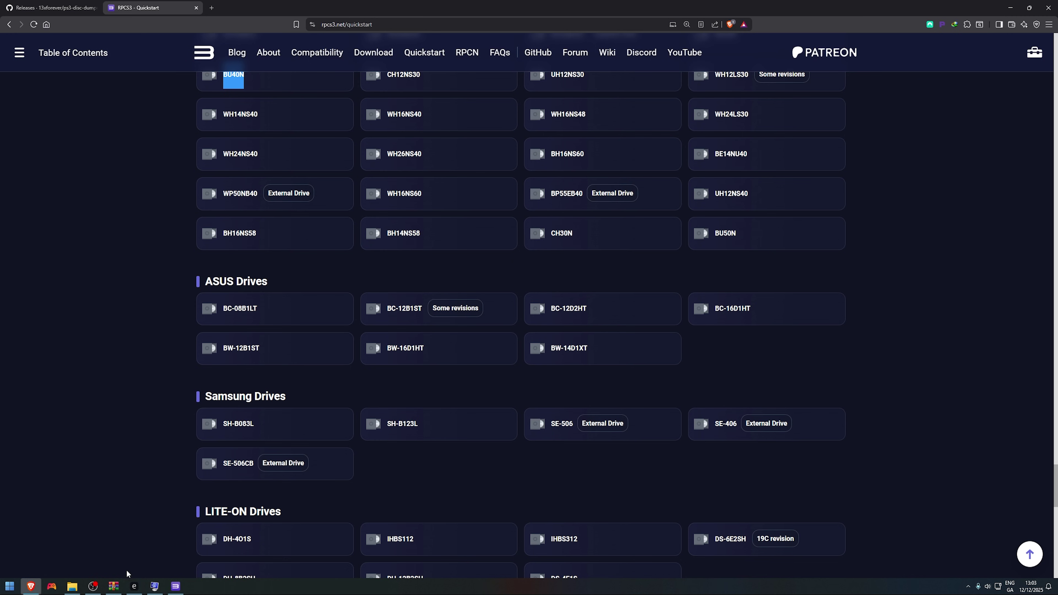
# Step: Launch System Information by running msinfo from the Run prompt
pyautogui.press('super+r')
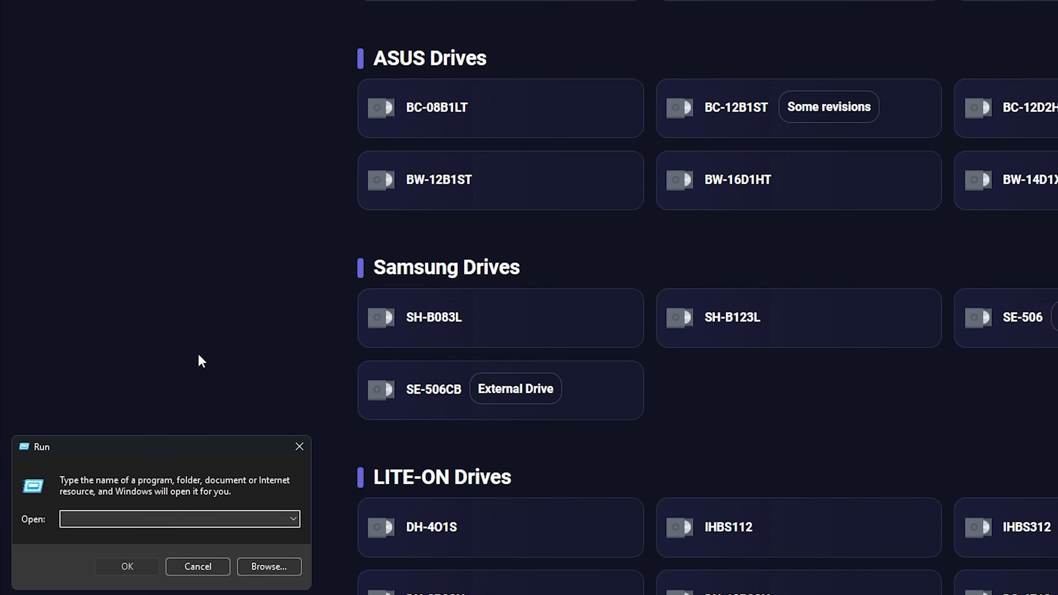
pyautogui.write('m')
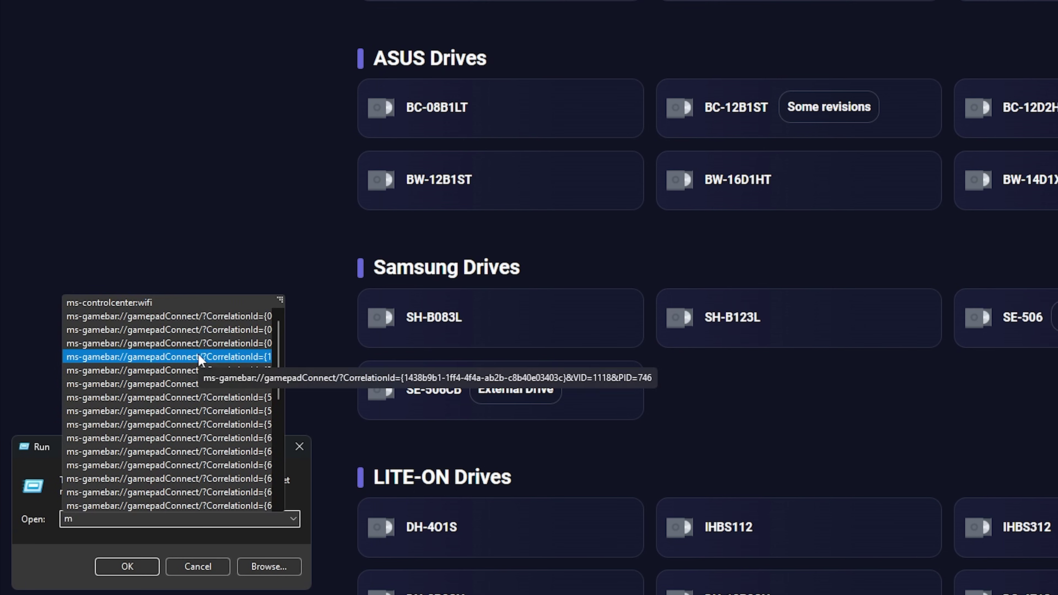
pyautogui.write('sinfo')
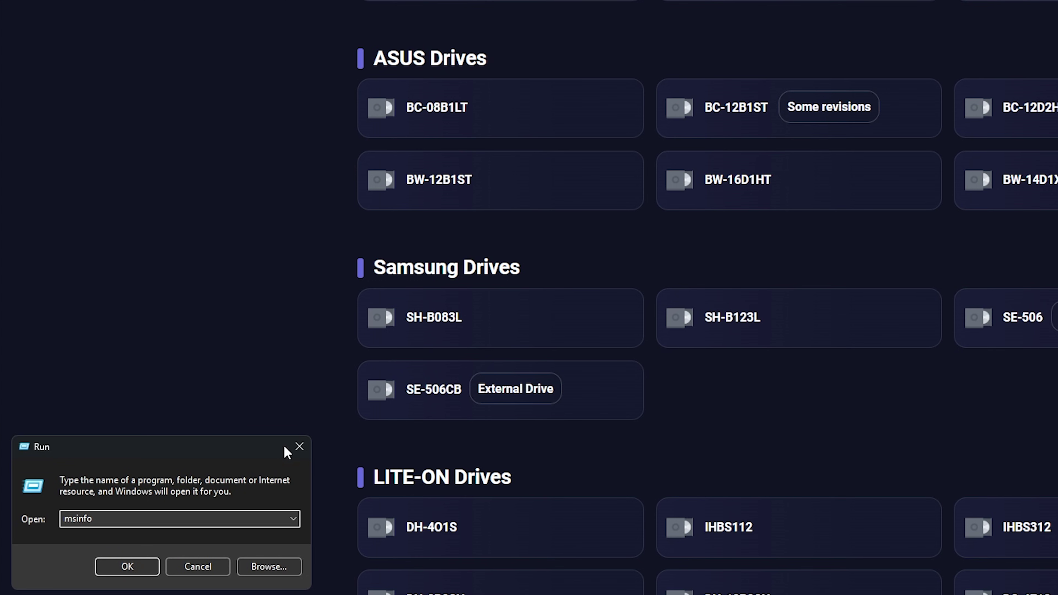
pyautogui.click(299, 447)
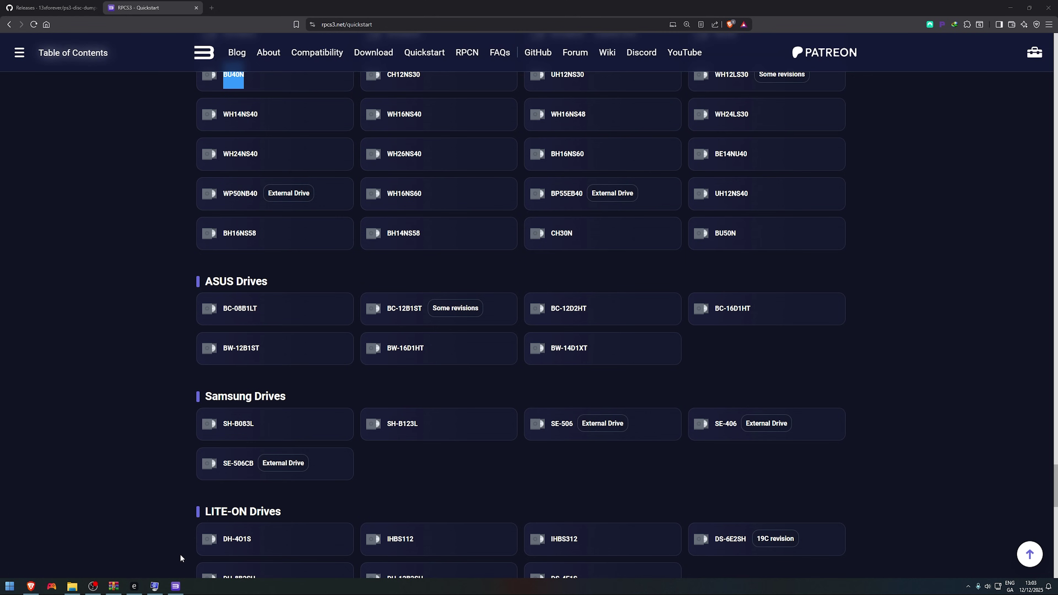
# Step: Check that Components > CD-ROM lists the BU40N Blu-ray drive, then close System Information
pyautogui.click(154, 587)
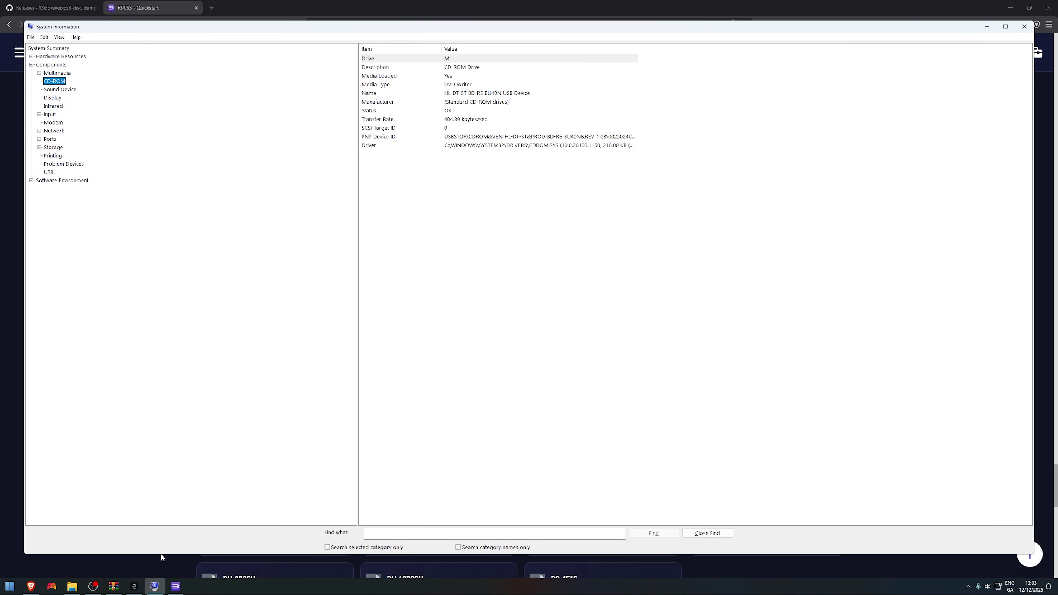
pyautogui.click(32, 64)
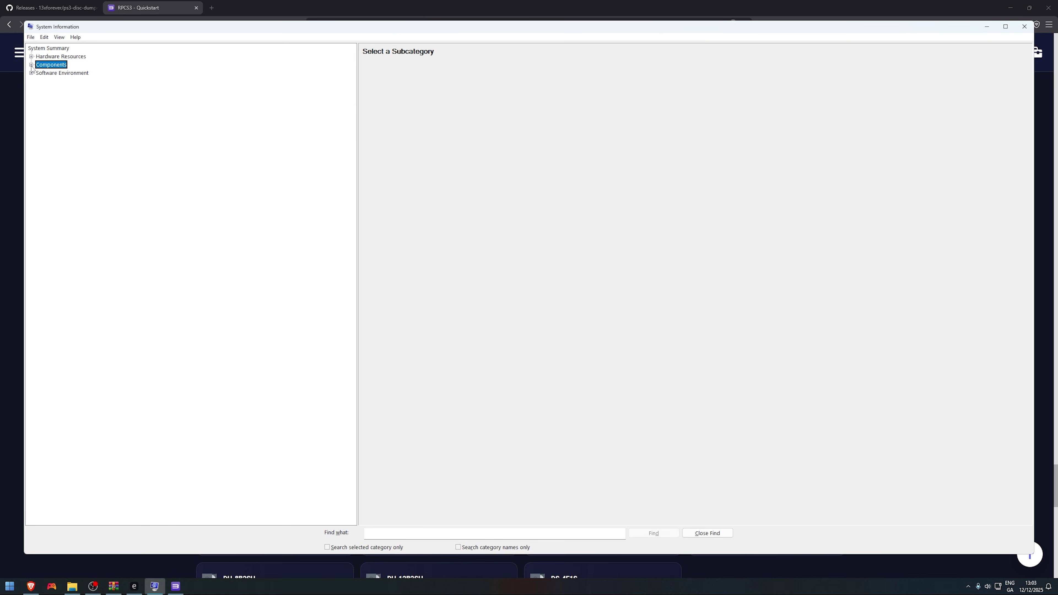
pyautogui.click(31, 64)
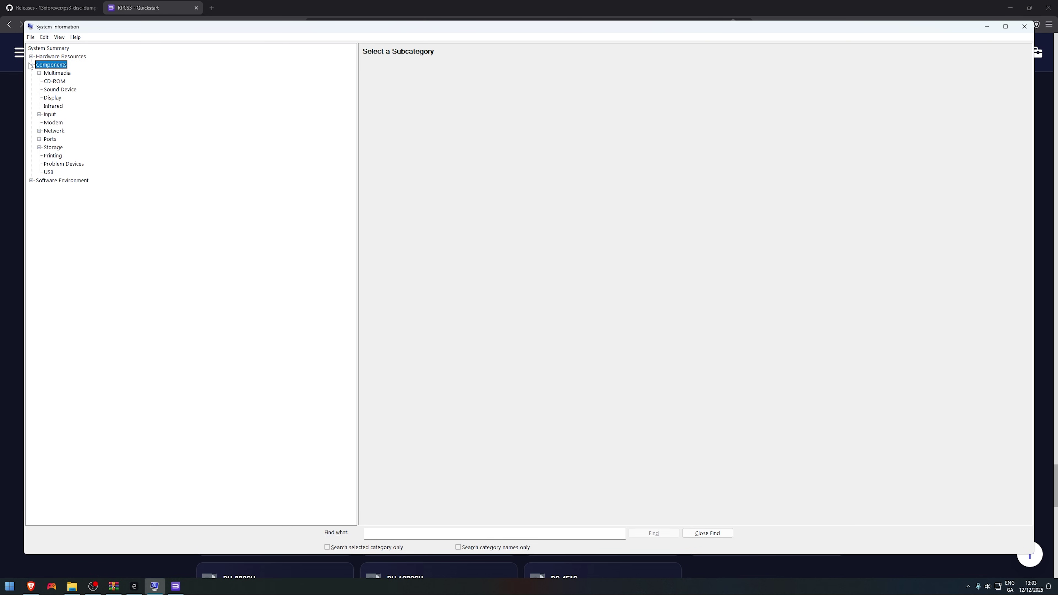
pyautogui.click(55, 83)
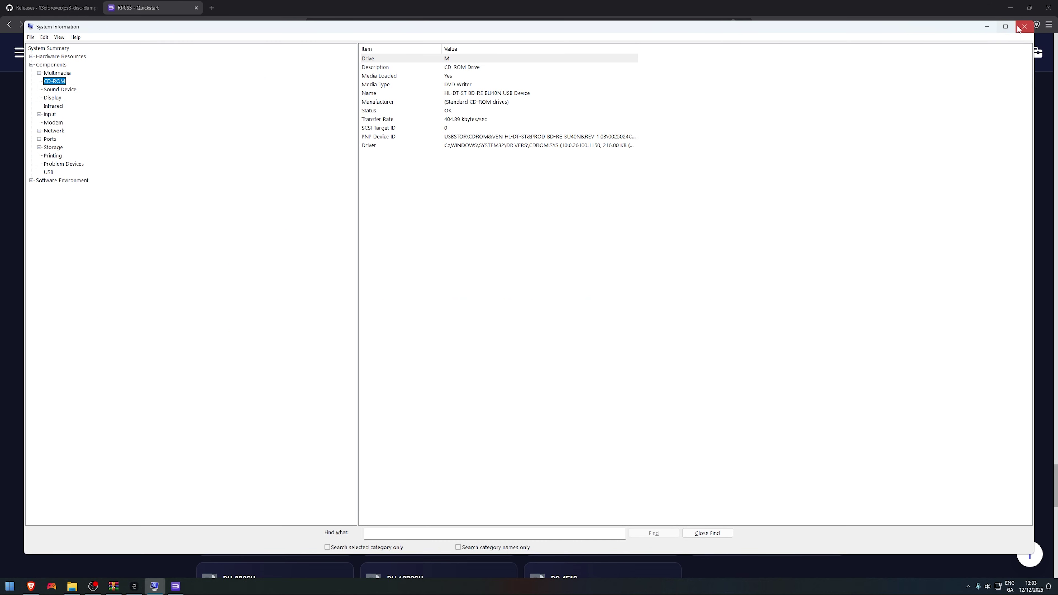
pyautogui.click(1018, 29)
# Step: Show the ps3-disc-dumper Releases page with the v4.4.0 Windows zip download
pyautogui.scroll(3, 162, 230)
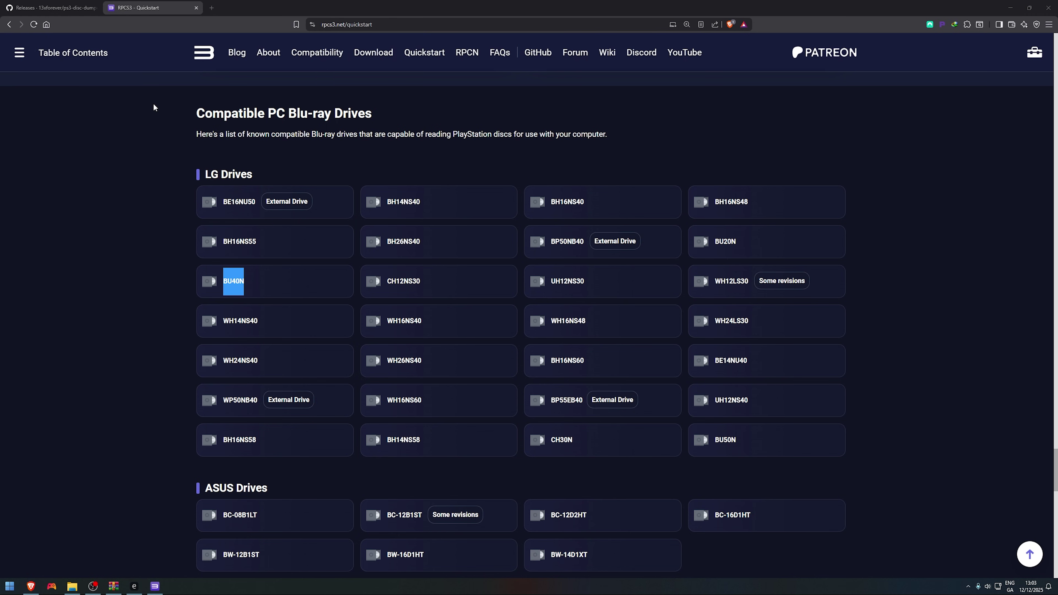
pyautogui.click(27, 4)
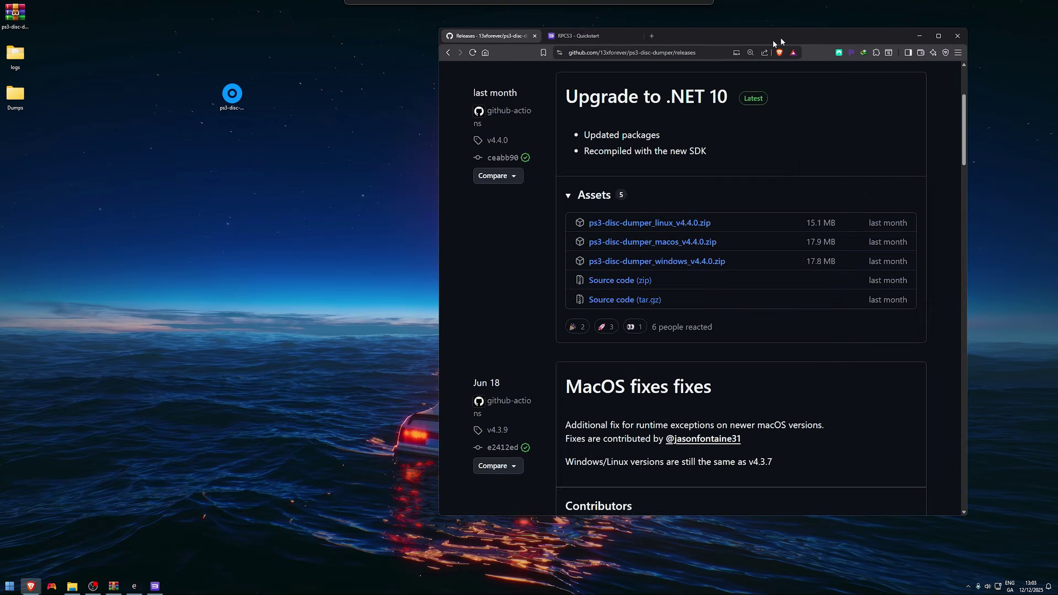
# Step: Launch ps3-disc-dumper.exe from the desktop so it detects the Fight Night Champion disc
pyautogui.press('super+d')
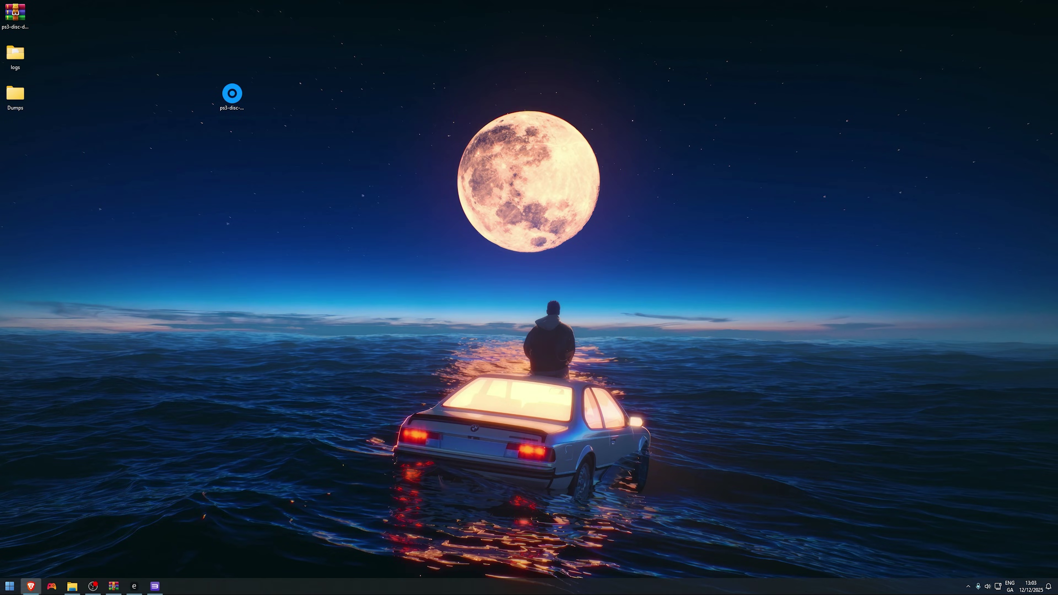
pyautogui.moveTo(15, 14)
pyautogui.mouseDown()
pyautogui.moveTo(125, 42)
pyautogui.moveTo(108, 52)
pyautogui.mouseUp()
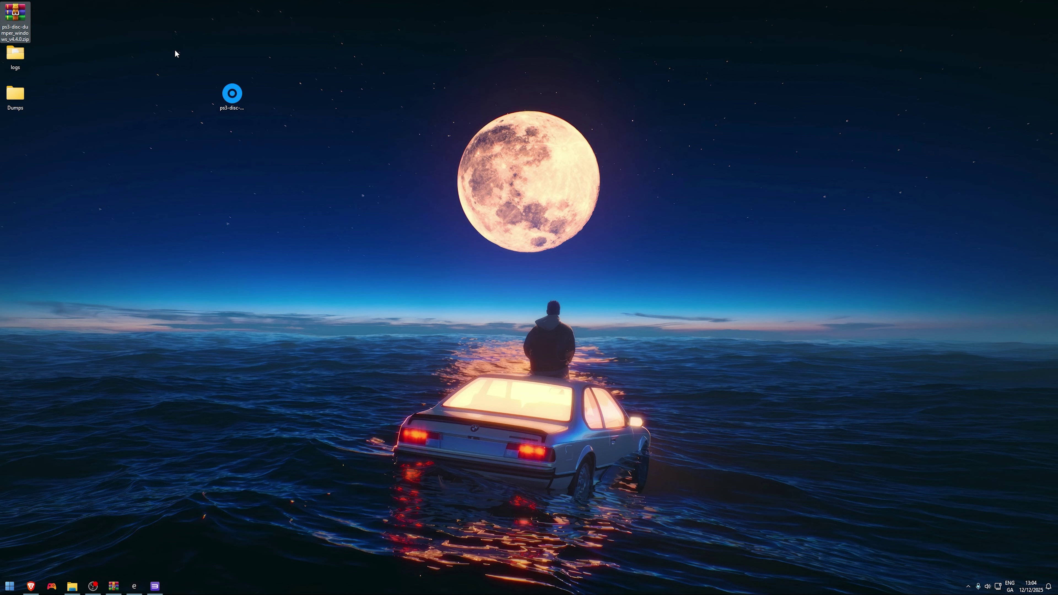
pyautogui.moveTo(232, 97)
pyautogui.mouseDown()
pyautogui.moveTo(339, 134)
pyautogui.moveTo(362, 164)
pyautogui.mouseUp()
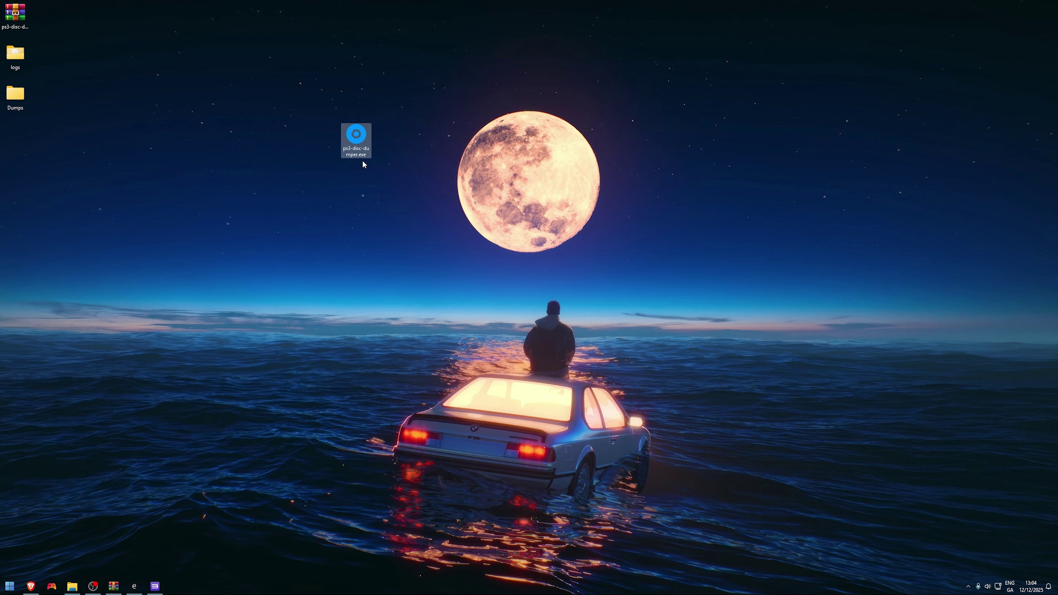
pyautogui.doubleClick(355, 136)
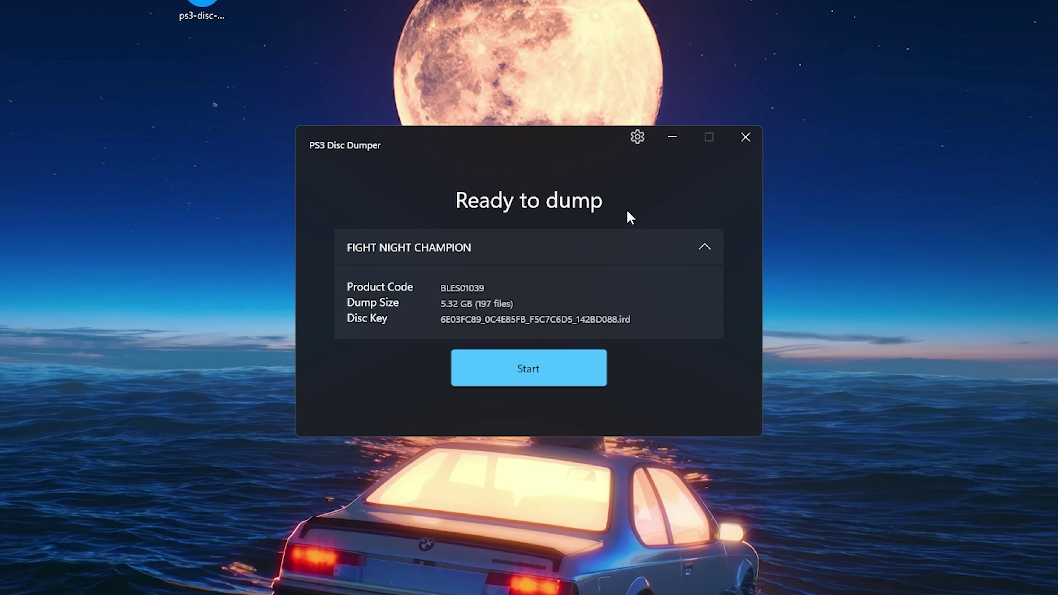
# Step: Review the dumper settings, then start dumping the Fight Night Champion disc
pyautogui.click(638, 144)
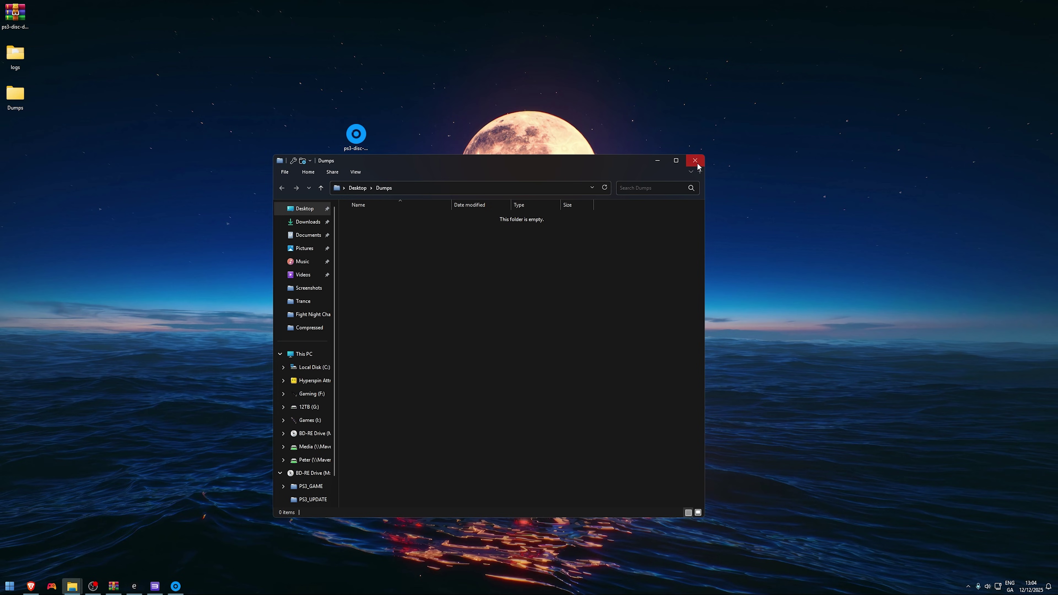
pyautogui.click(696, 164)
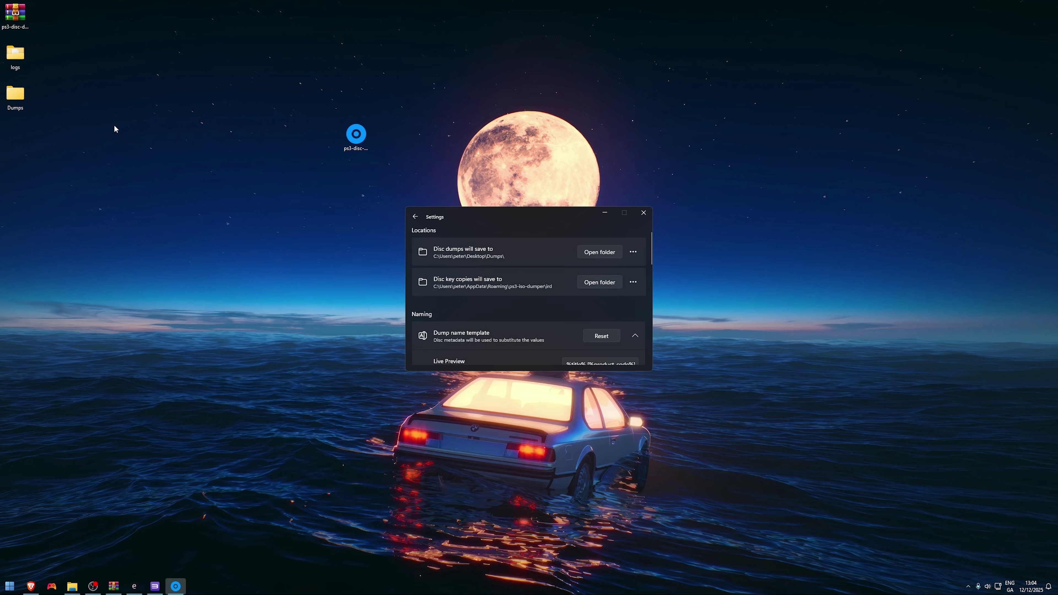
pyautogui.click(415, 217)
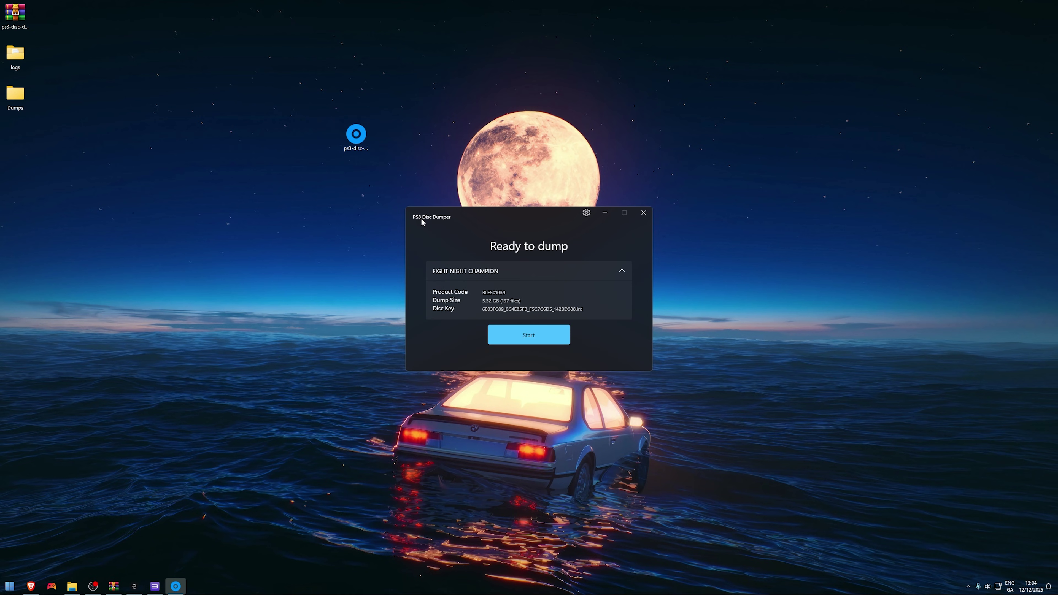
pyautogui.click(529, 341)
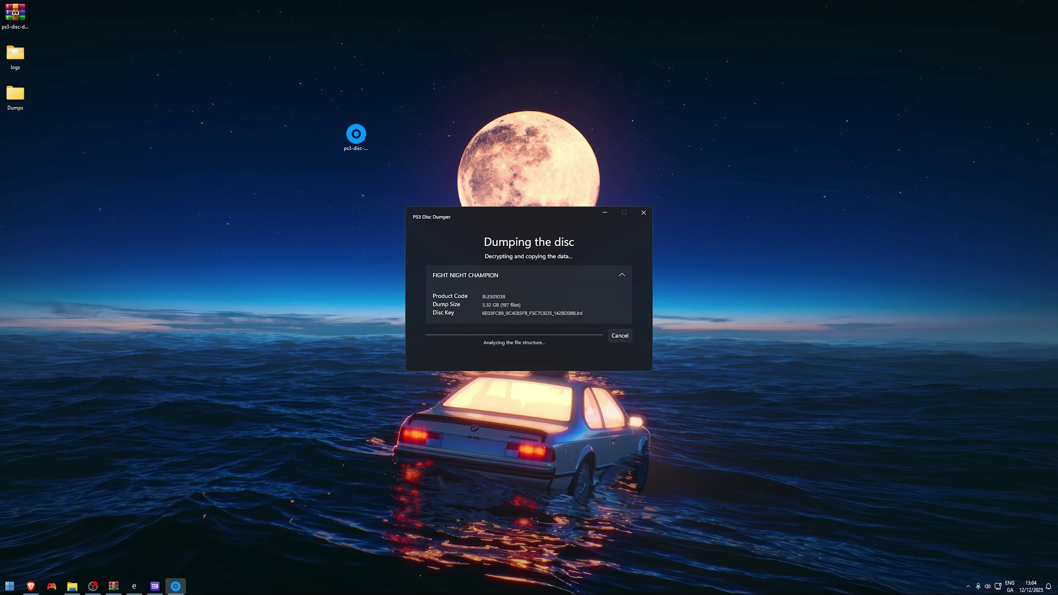
pyautogui.hotkey('alt', 'Tab')
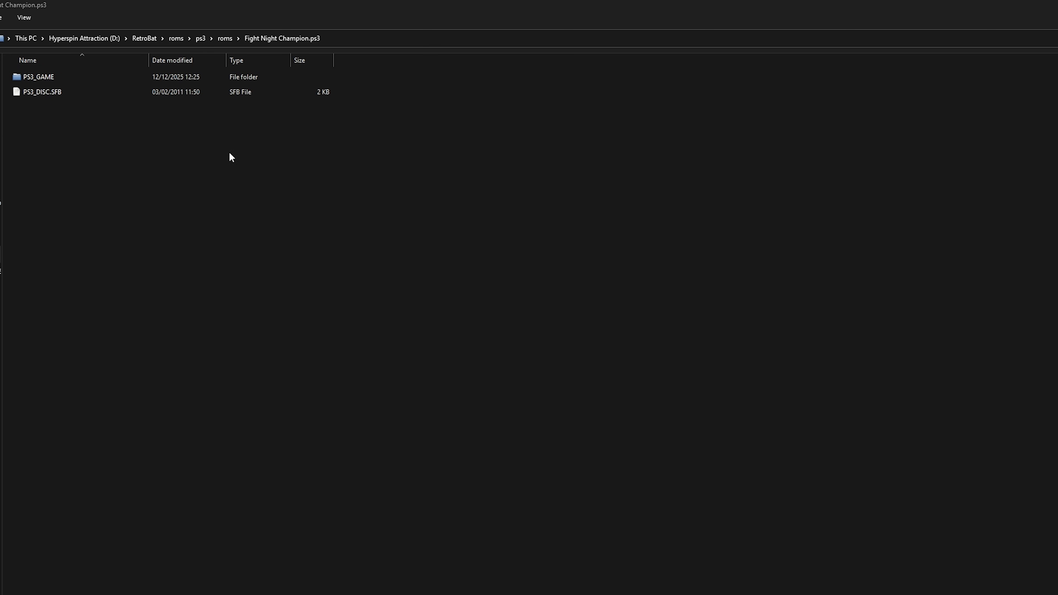
# Step: Go back to the ps3 roms folder and scroll down to Fight Night Champion.ps3
pyautogui.click(223, 37)
pyautogui.scroll(-5, 99, 575)
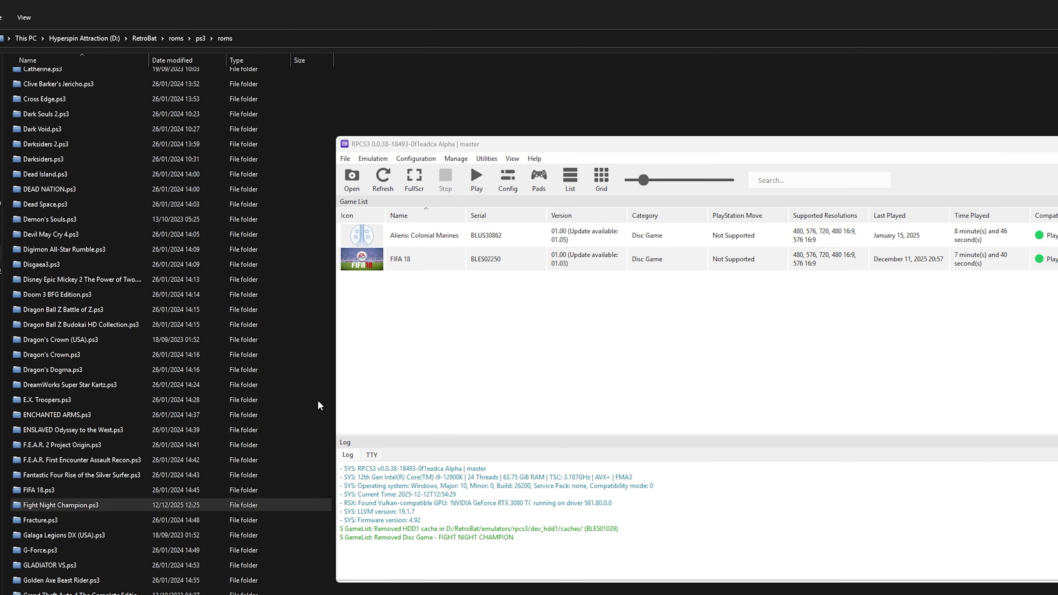
# Step: Drop the Fight Night Champion.ps3 folder onto the RPCS3 game list and confirm the Success message
pyautogui.moveTo(17, 506)
pyautogui.mouseDown()
pyautogui.moveTo(474, 362)
pyautogui.moveTo(482, 350)
pyautogui.moveTo(516, 377)
pyautogui.moveTo(720, 368)
pyautogui.moveTo(621, 355)
pyautogui.mouseUp()
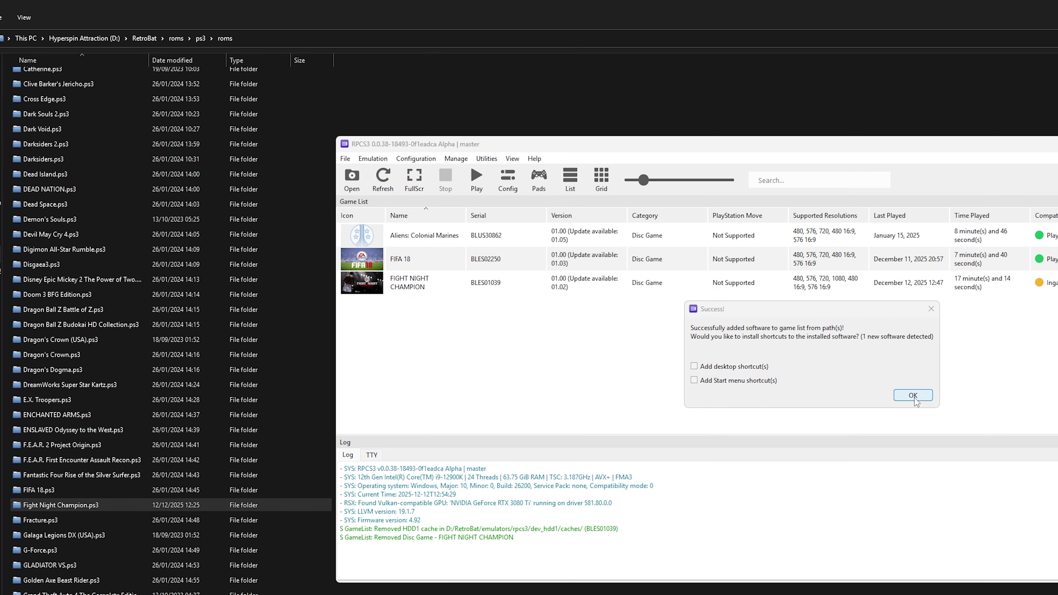
pyautogui.click(915, 400)
pyautogui.moveTo(693, 150); pyautogui.dragTo(586, 116)
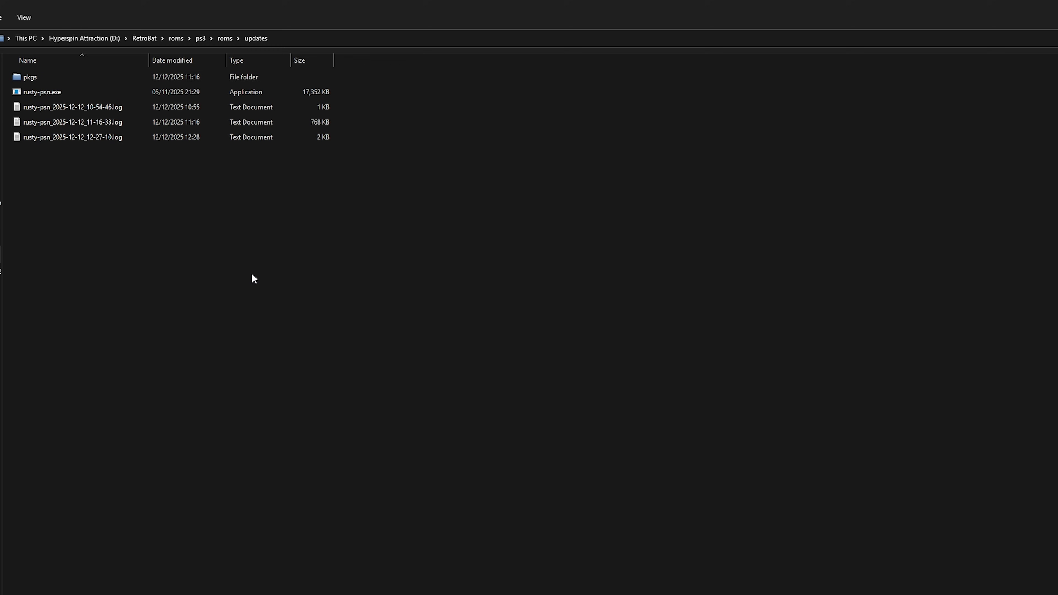
# Step: Start rusty-psn.exe from the updates folder and switch back to RPCS3
pyautogui.doubleClick(60, 93)
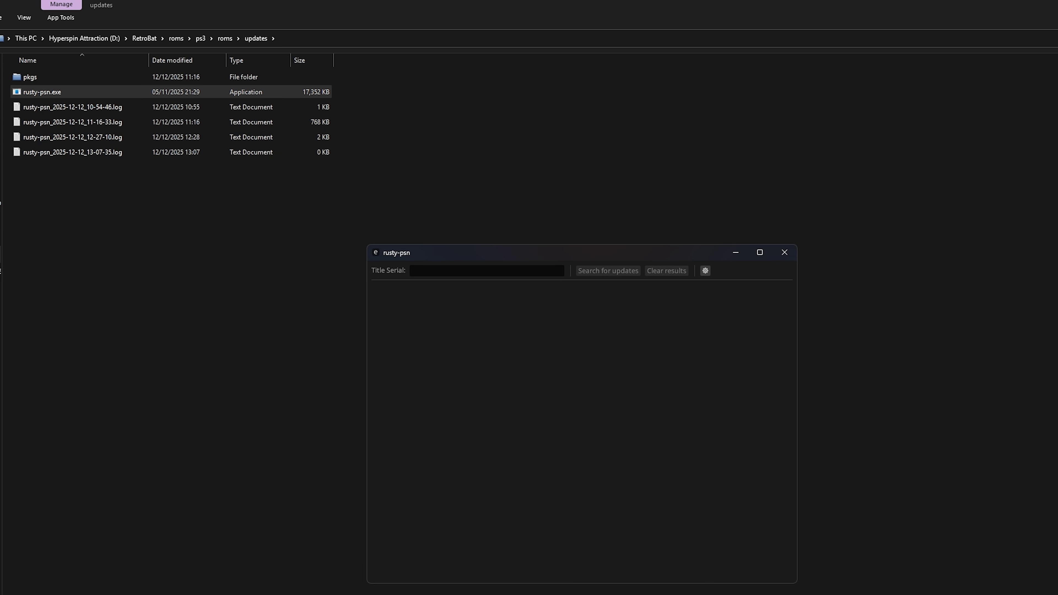
pyautogui.hotkey('alt', 'Tab')
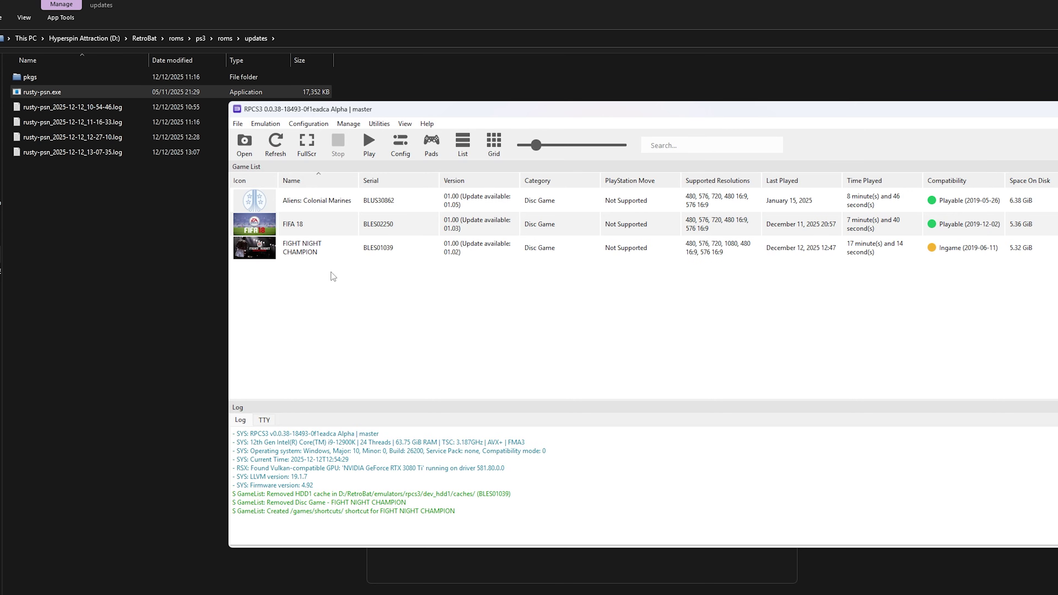
# Step: Copy Fight Night Champion's serial BLES01039 with Copy Info > Copy Serial
pyautogui.click(267, 252)
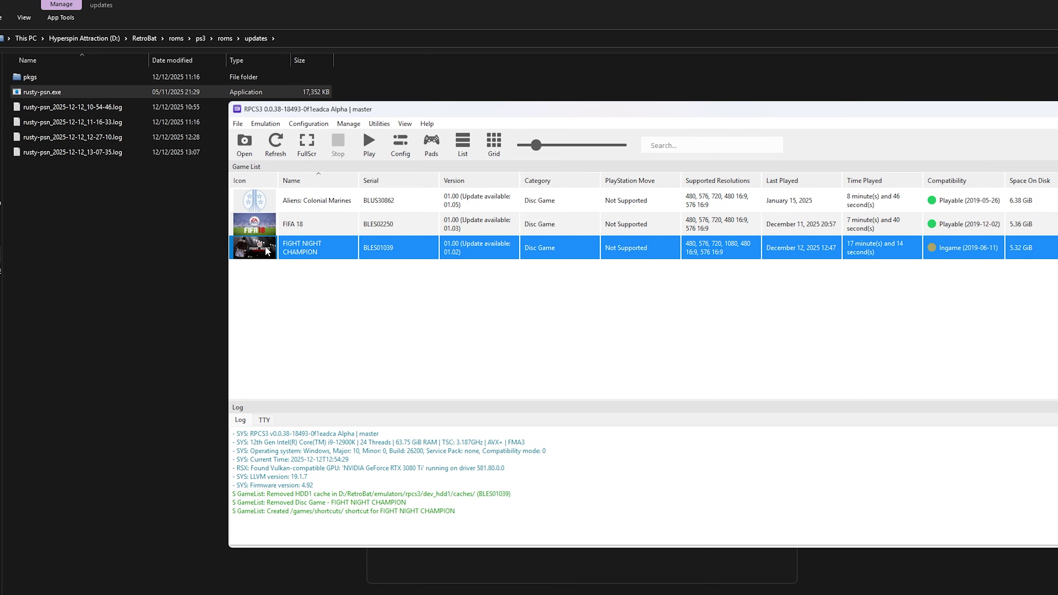
pyautogui.rightClick(267, 251)
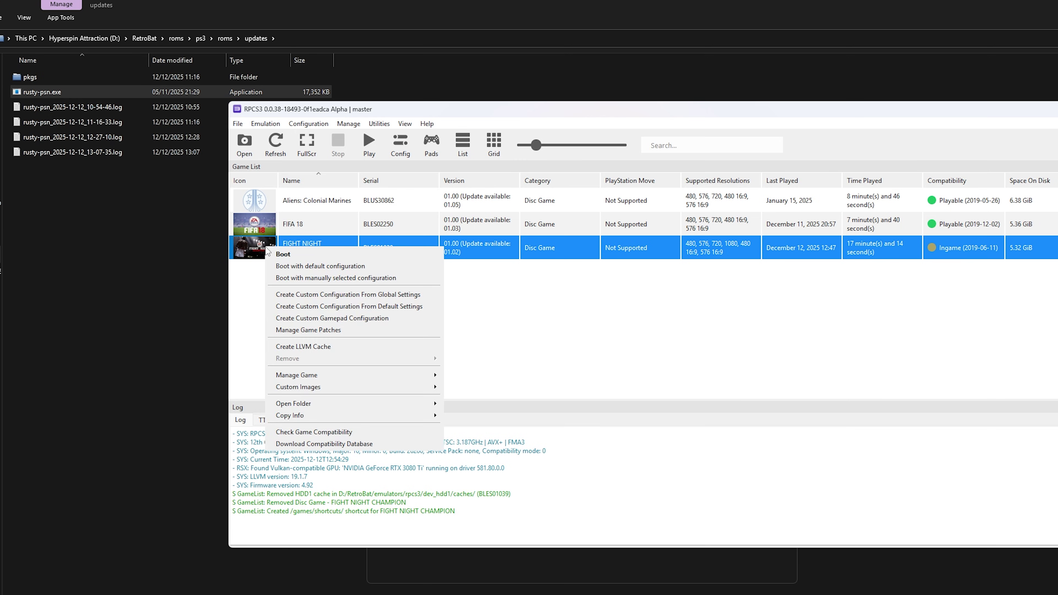
pyautogui.moveTo(338, 419)
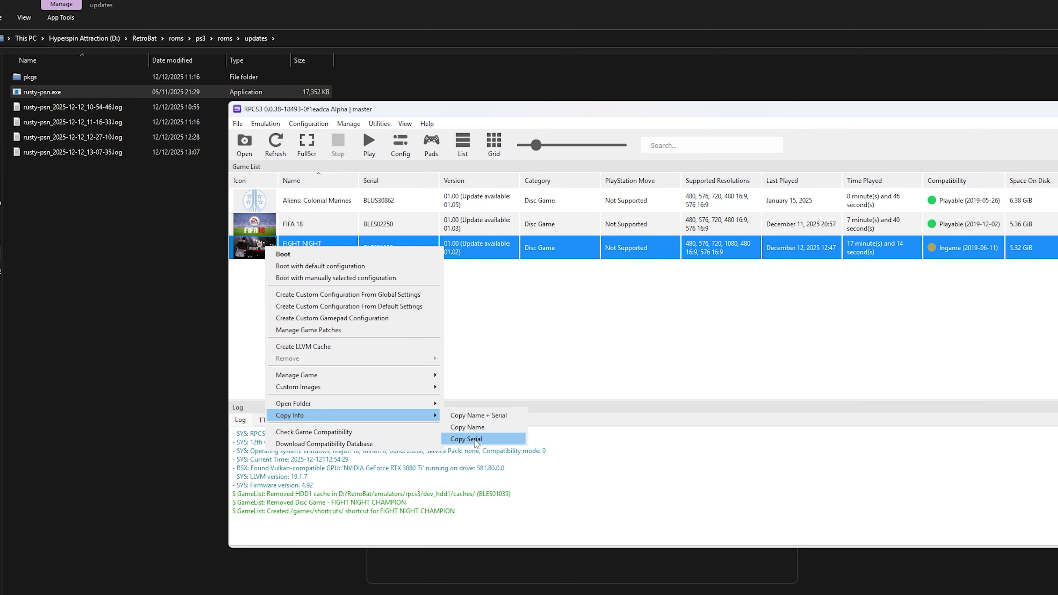
pyautogui.click(474, 439)
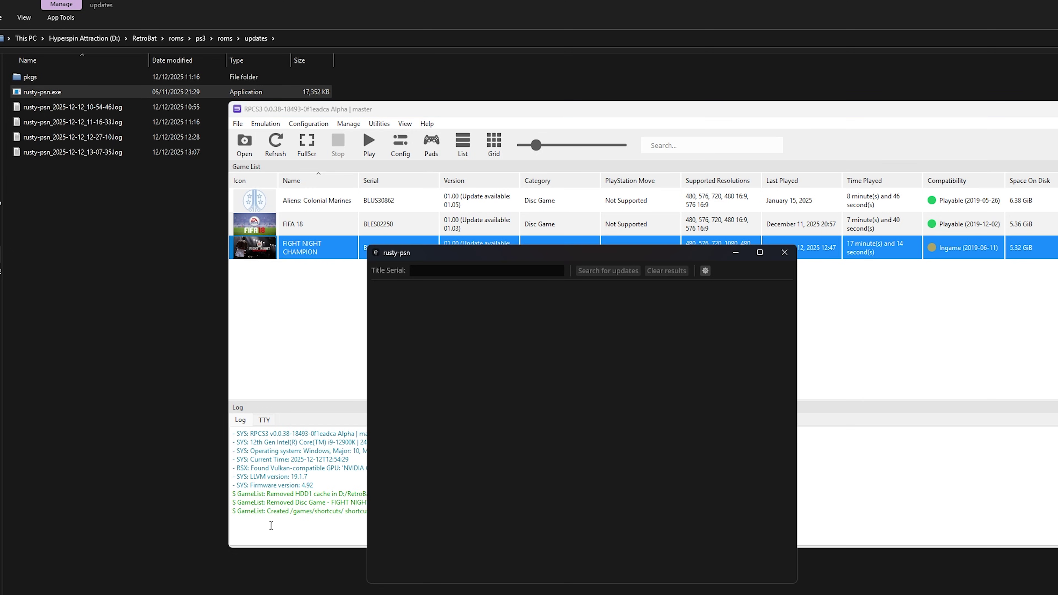
# Step: Paste BLES01039 into rusty-psn and download the v01.02 update (79.1 MiB)
pyautogui.click(423, 273)
pyautogui.rightClick(424, 274)
pyautogui.click(442, 280)
pyautogui.click(585, 270)
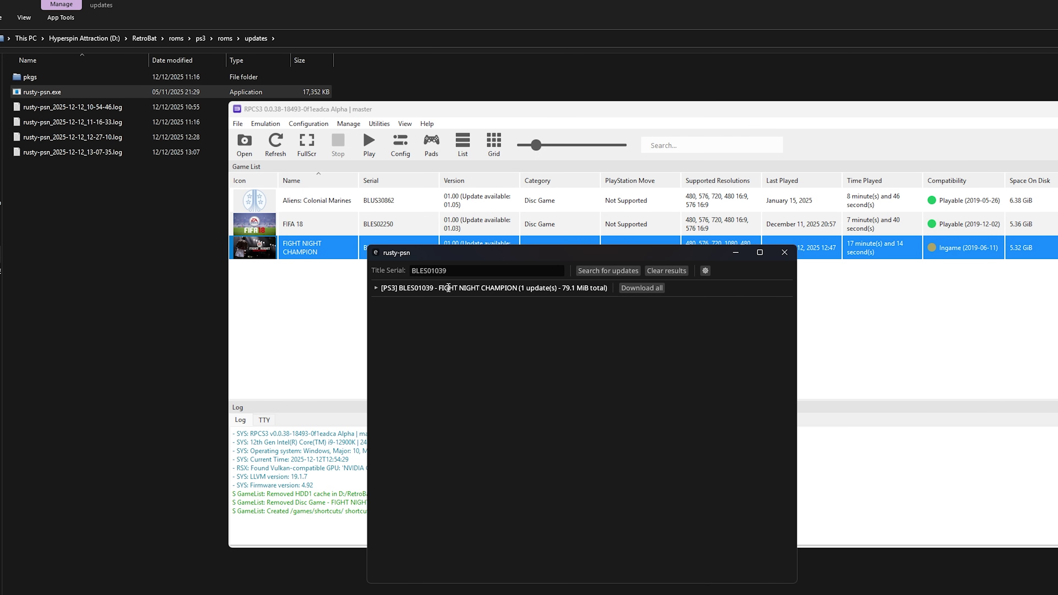
pyautogui.click(639, 290)
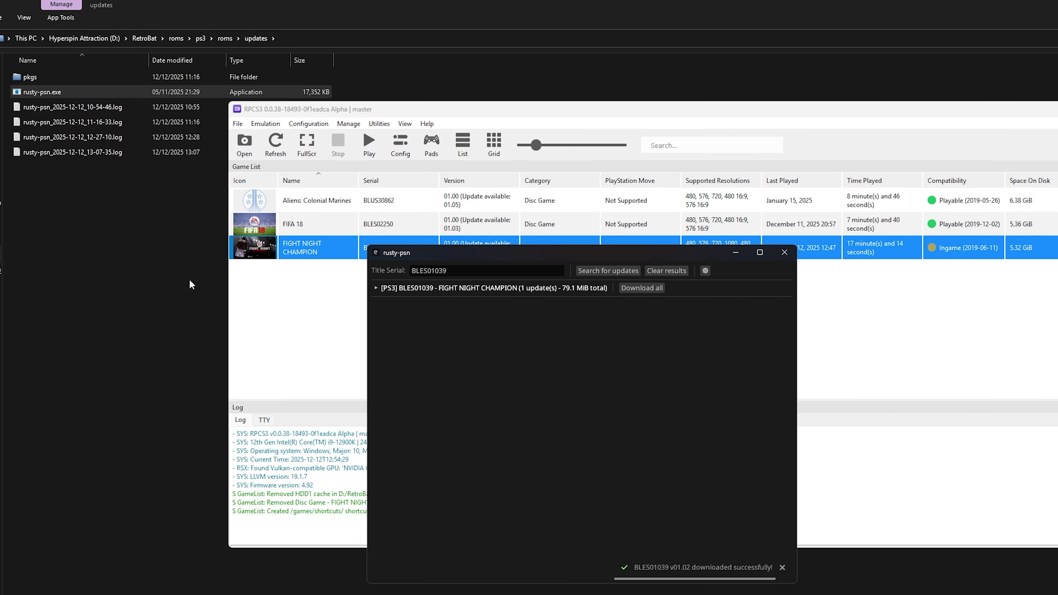
pyautogui.click(21, 84)
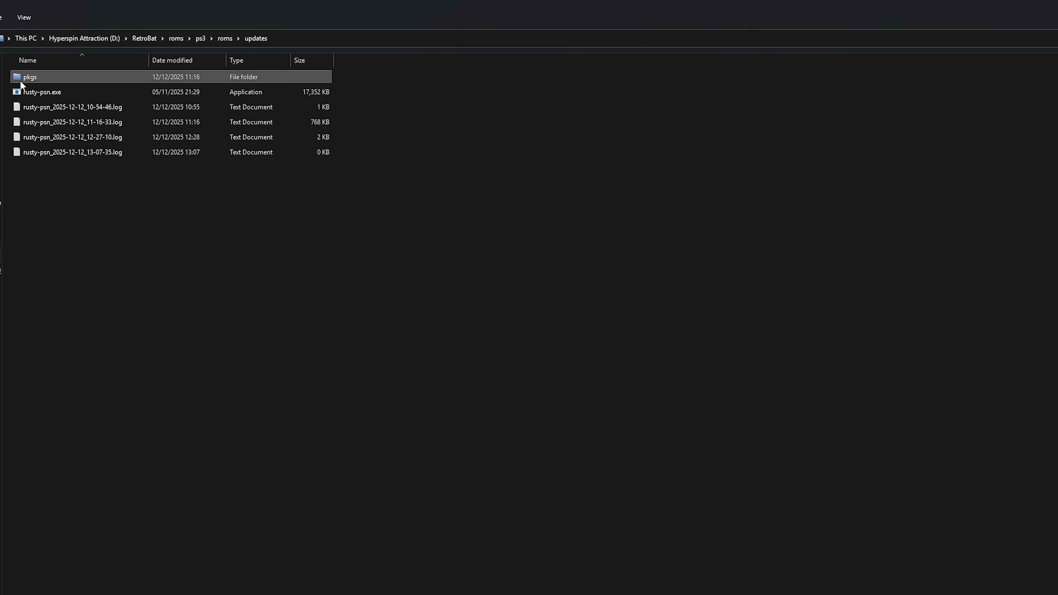
# Step: Drop the PKG from pkgs > BLES01039 - FIGHT NIGHT CHAMPION onto the RPCS3 game list
pyautogui.doubleClick(41, 78)
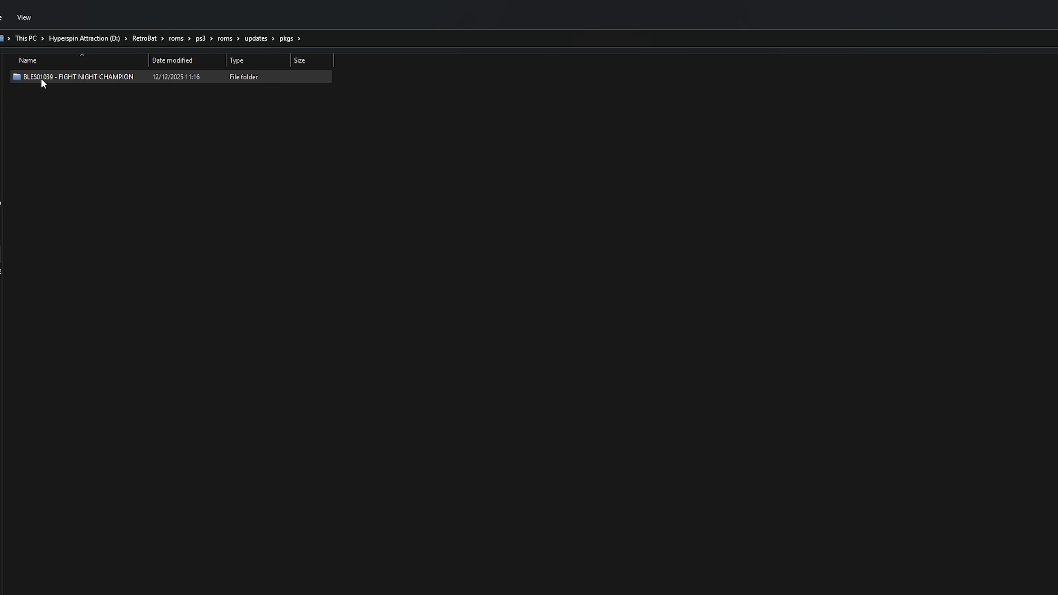
pyautogui.doubleClick(68, 78)
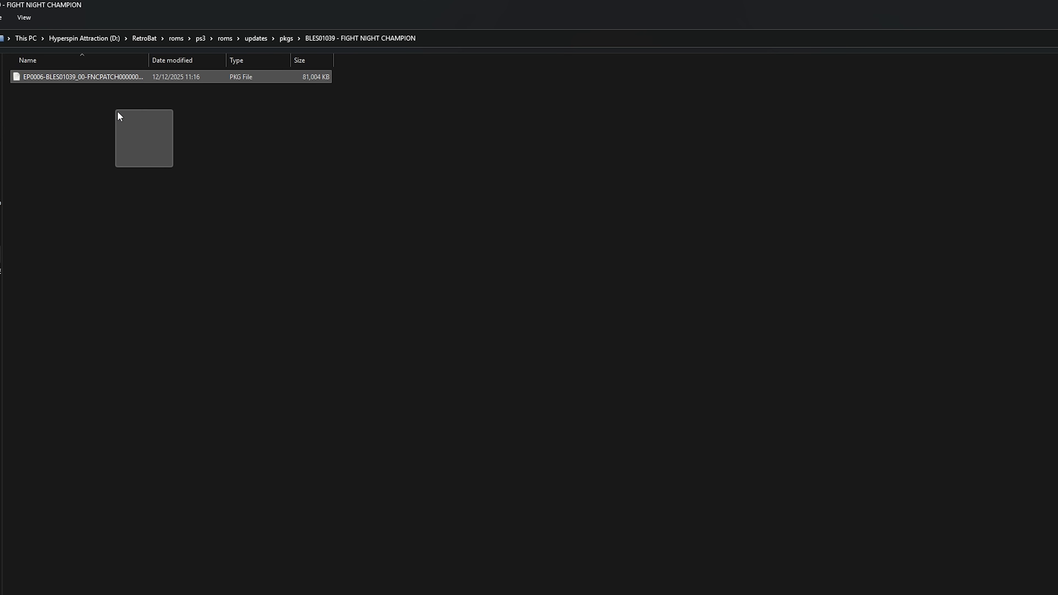
pyautogui.moveTo(120, 116)
pyautogui.mouseDown()
pyautogui.moveTo(111, 107)
pyautogui.moveTo(93, 375)
pyautogui.mouseUp()
pyautogui.moveTo(93, 594)
pyautogui.mouseDown()
pyautogui.moveTo(334, 594)
pyautogui.moveTo(385, 306)
pyautogui.mouseUp()
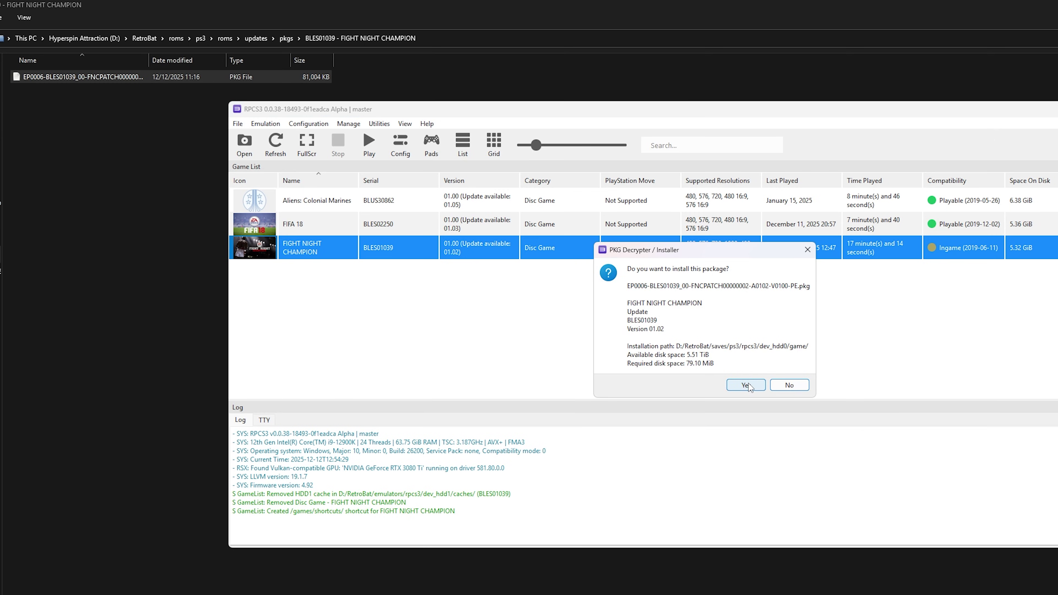
# Step: Confirm installing the Fight Night Champion 01.02 update package in RPCS3
pyautogui.moveTo(672, 246); pyautogui.dragTo(544, 200)
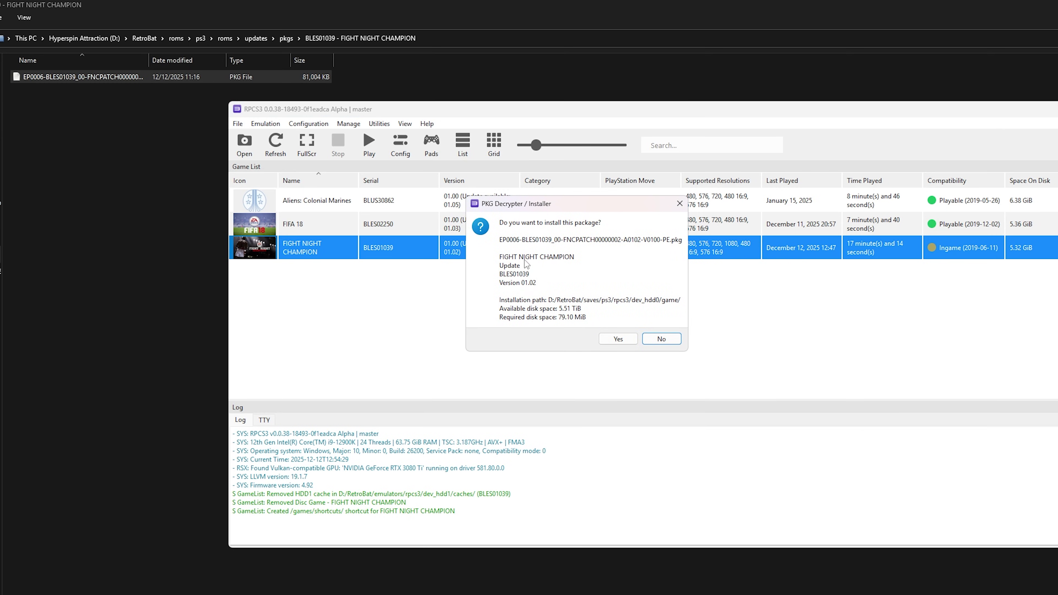
pyautogui.moveTo(536, 203); pyautogui.dragTo(607, 194)
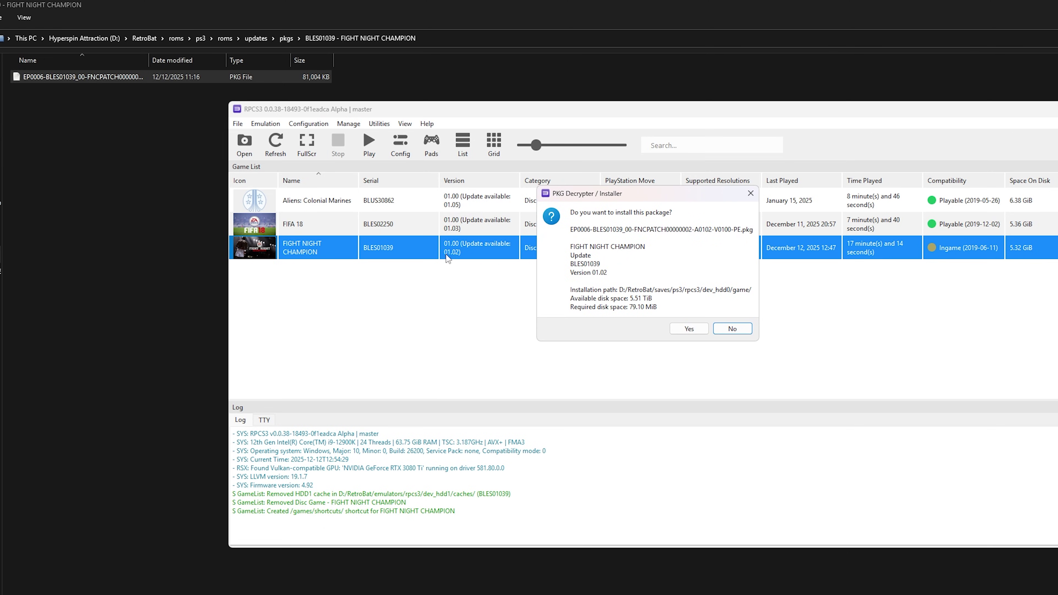
pyautogui.click(692, 331)
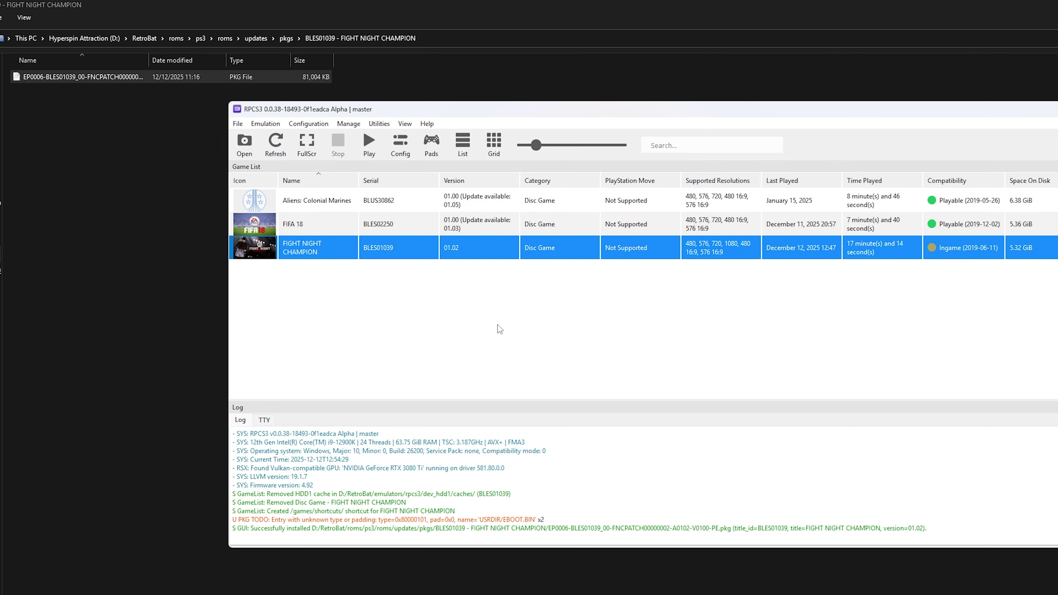